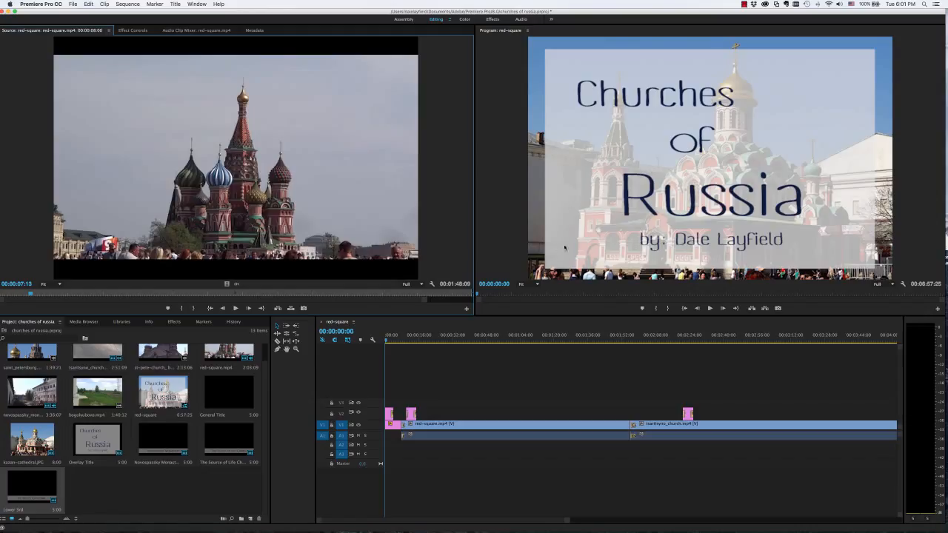
# Return the playhead to the start of the red-square sequence and import kazan-cathedral.JPG from the video_files_aged8210 folder into the project
pyautogui.click(387, 339)
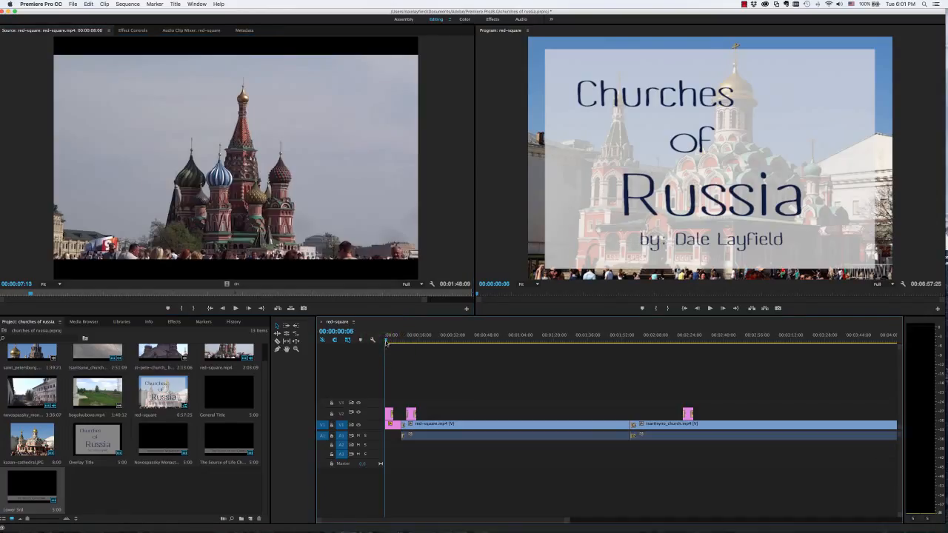
pyautogui.moveTo(387, 342)
pyautogui.mouseDown()
pyautogui.moveTo(407, 344)
pyautogui.moveTo(376, 341)
pyautogui.mouseUp()
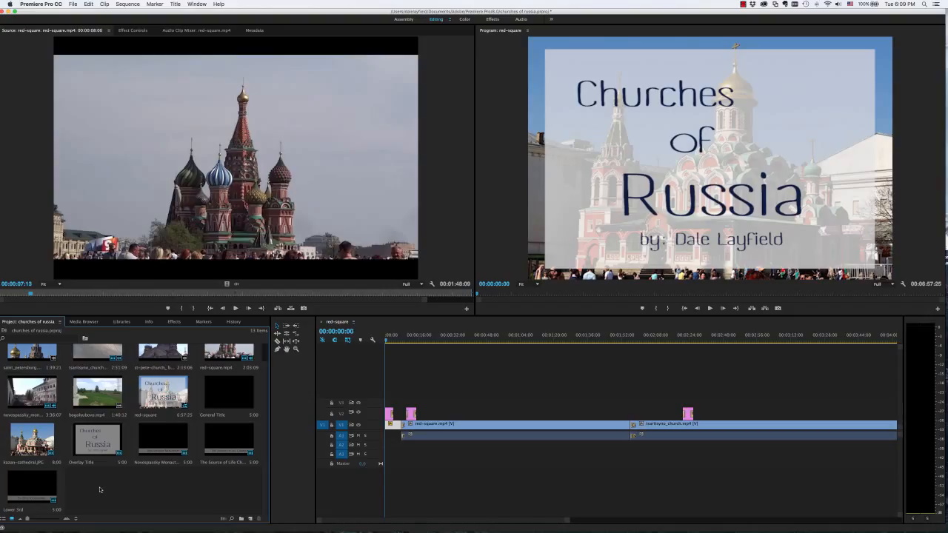
pyautogui.doubleClick(100, 489)
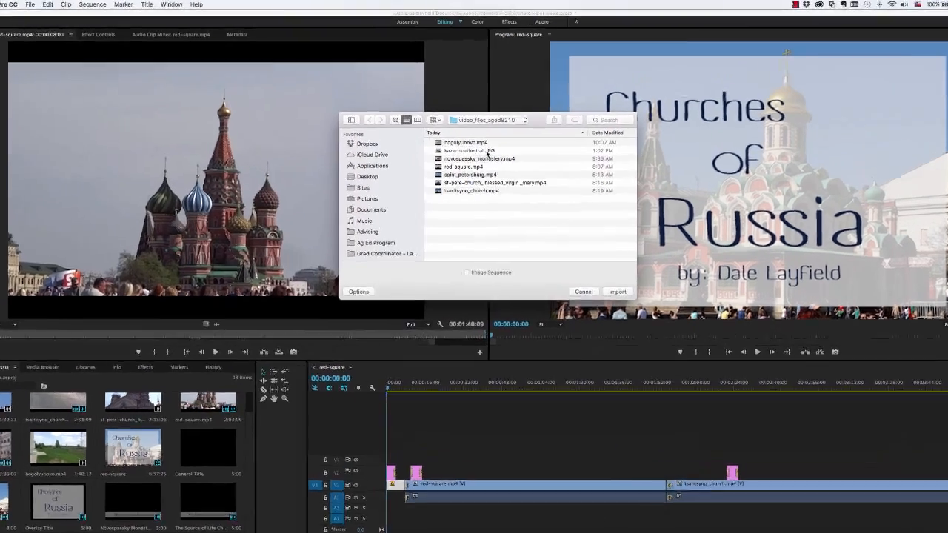
pyautogui.click(440, 133)
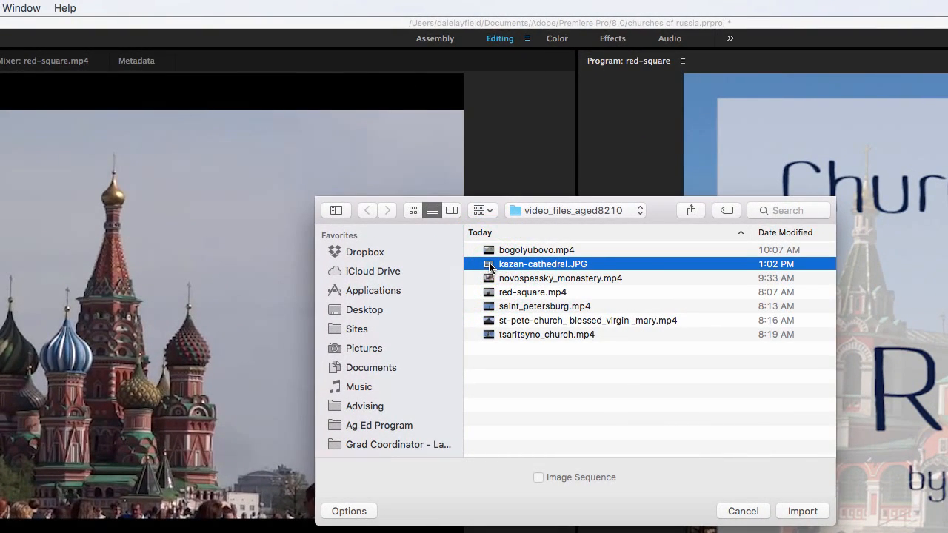
pyautogui.click(792, 513)
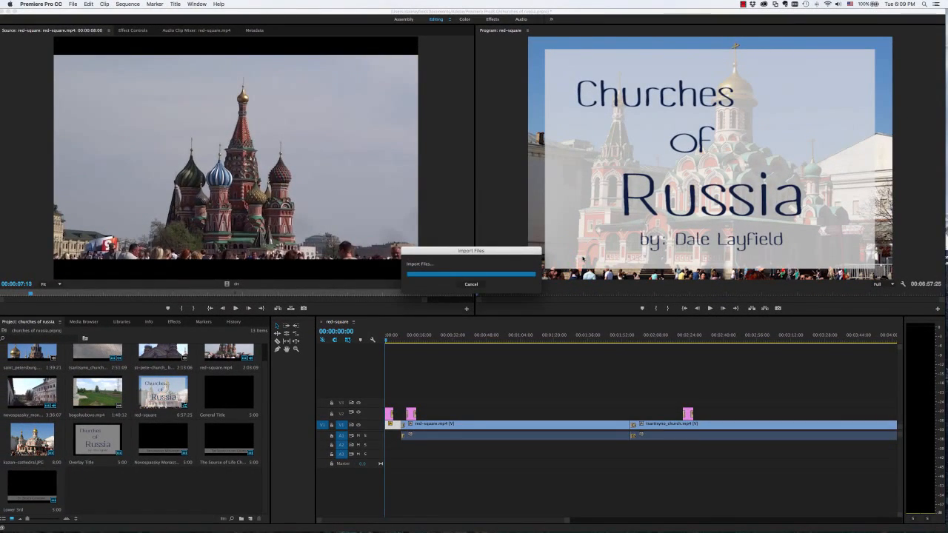
pyautogui.click(96, 488)
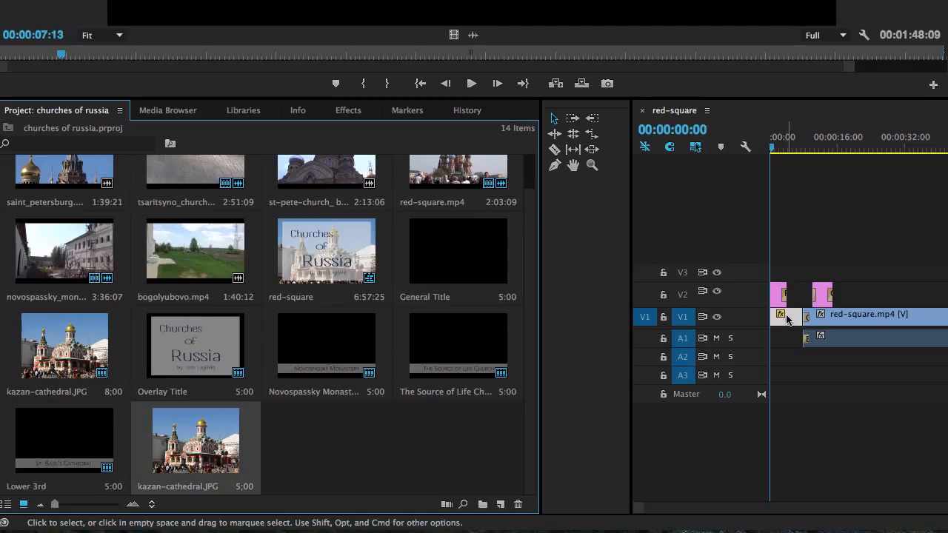
# Set the playhead to the sequence start and open the newly imported kazan-cathedral.JPG in the Source Monitor
pyautogui.click(772, 149)
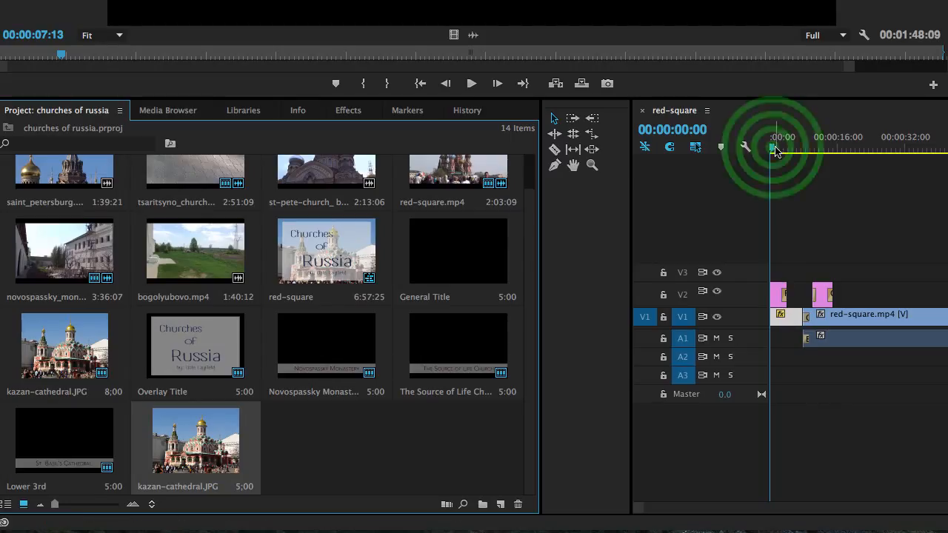
pyautogui.moveTo(772, 148)
pyautogui.mouseDown()
pyautogui.moveTo(808, 152)
pyautogui.moveTo(757, 150)
pyautogui.mouseUp()
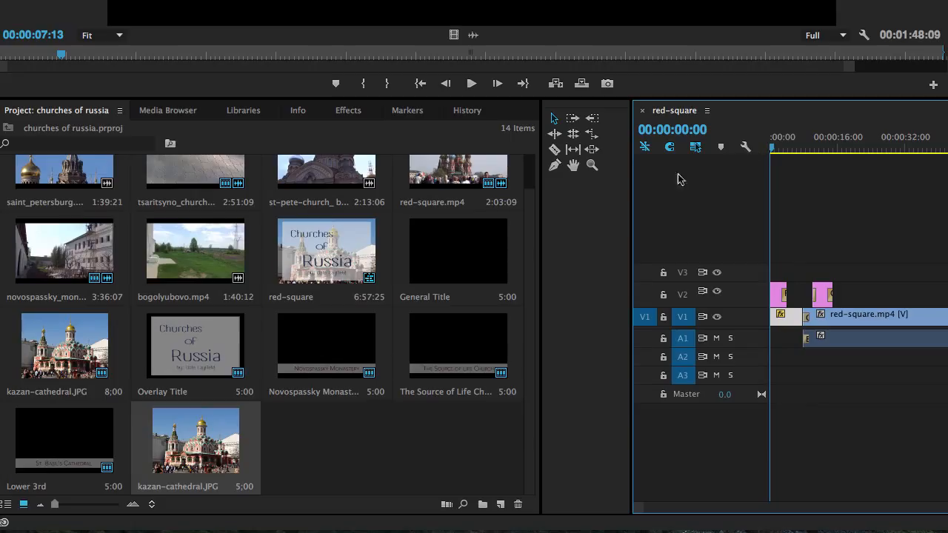
pyautogui.click(198, 438)
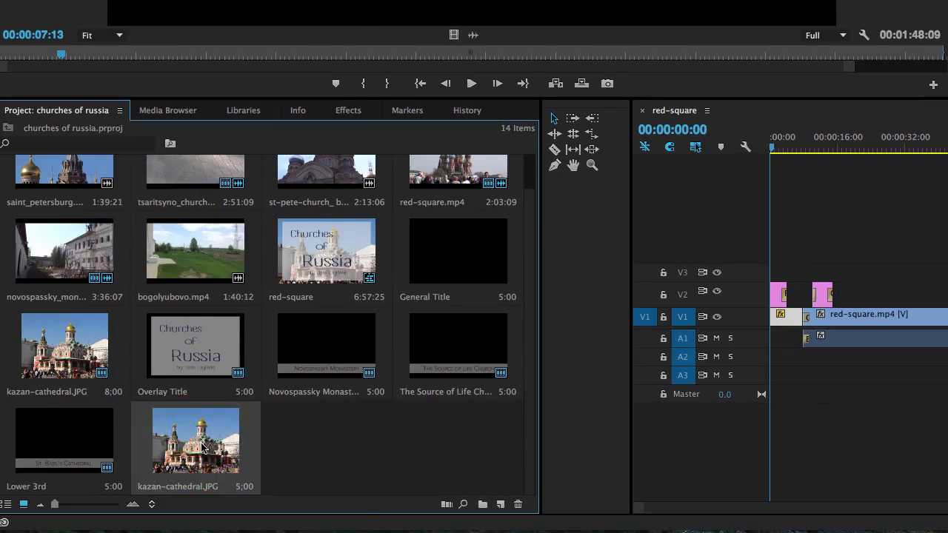
pyautogui.rightClick(203, 447)
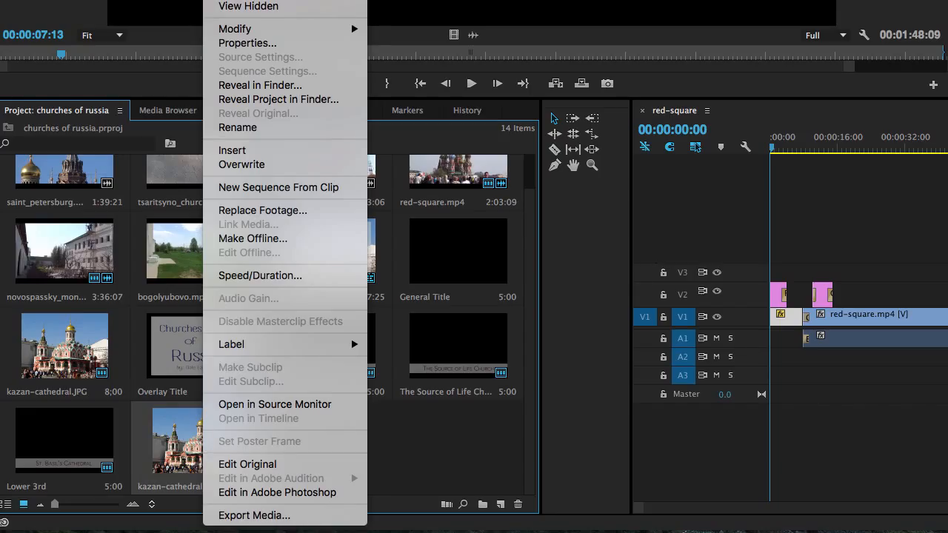
pyautogui.click(301, 407)
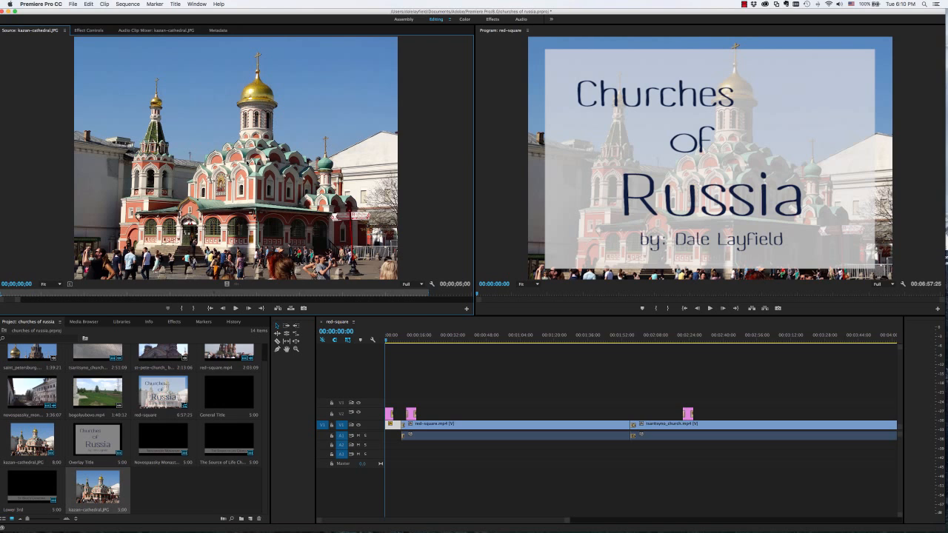
# Set the duration of the newly imported kazan-cathedral.JPG clip to 00;00;08;00
pyautogui.click(104, 4)
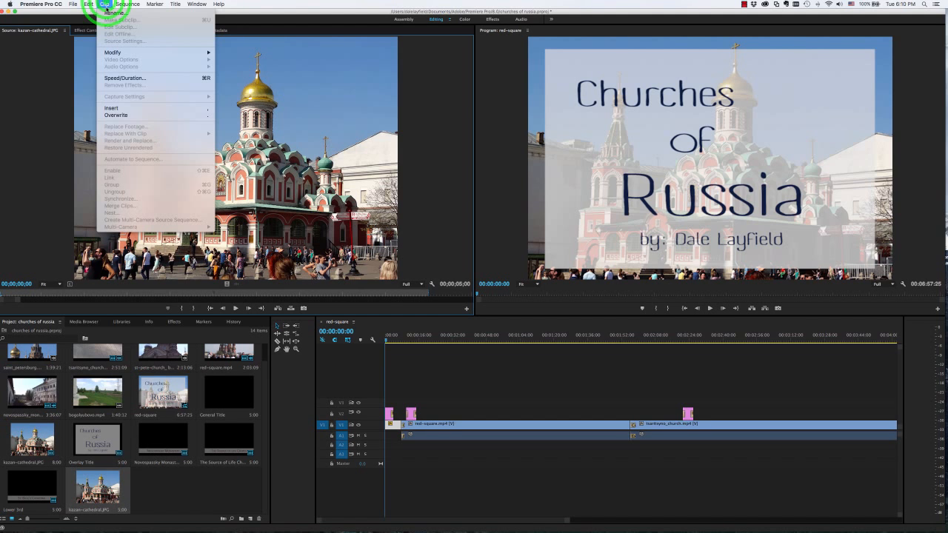
pyautogui.click(105, 4)
pyautogui.click(105, 5)
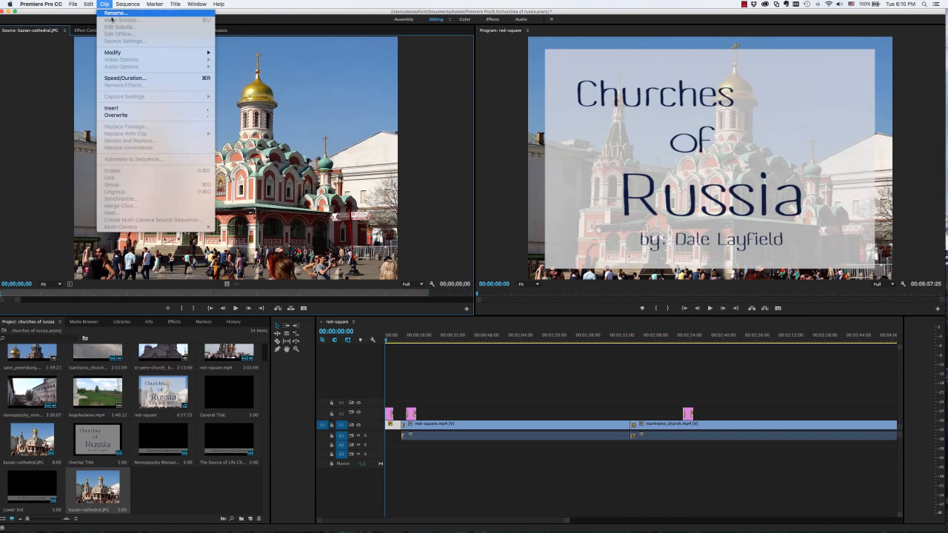
pyautogui.click(141, 79)
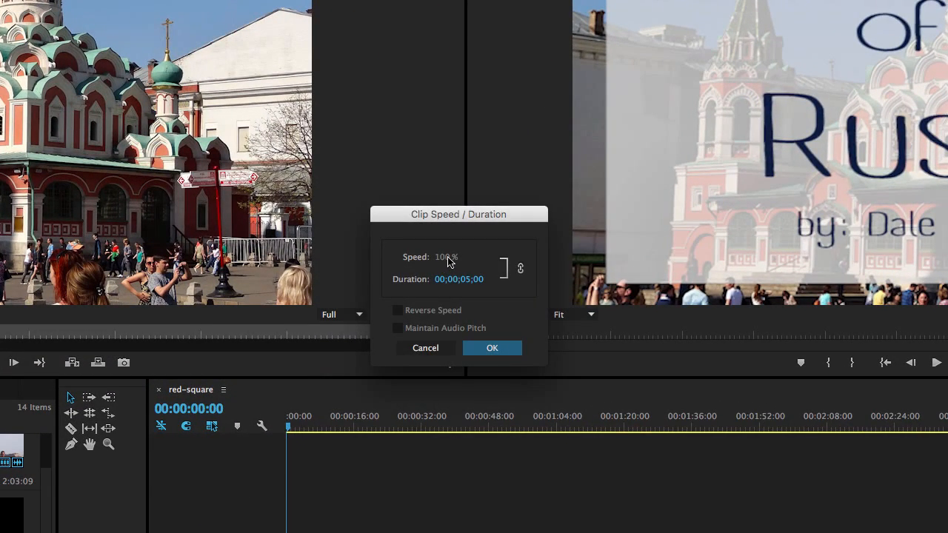
pyautogui.click(466, 282)
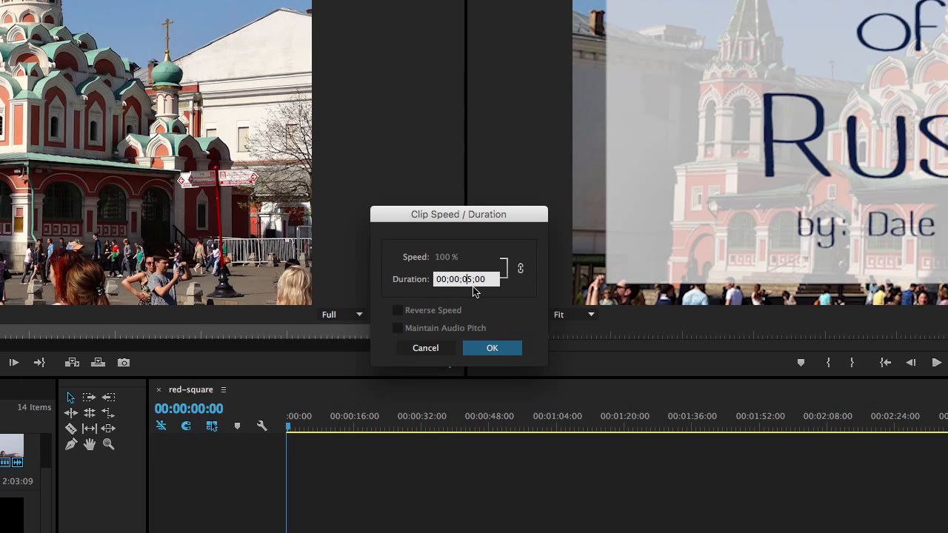
pyautogui.write('8')
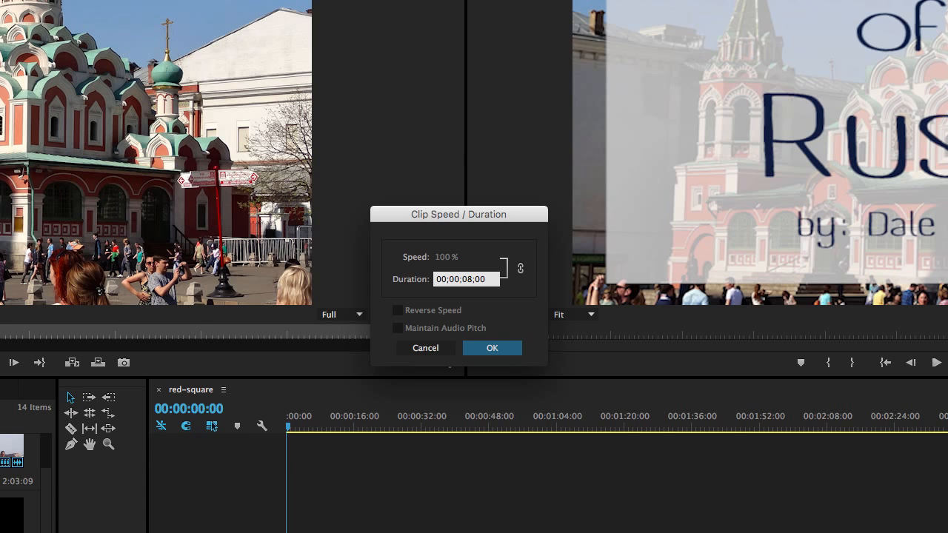
pyautogui.click(488, 350)
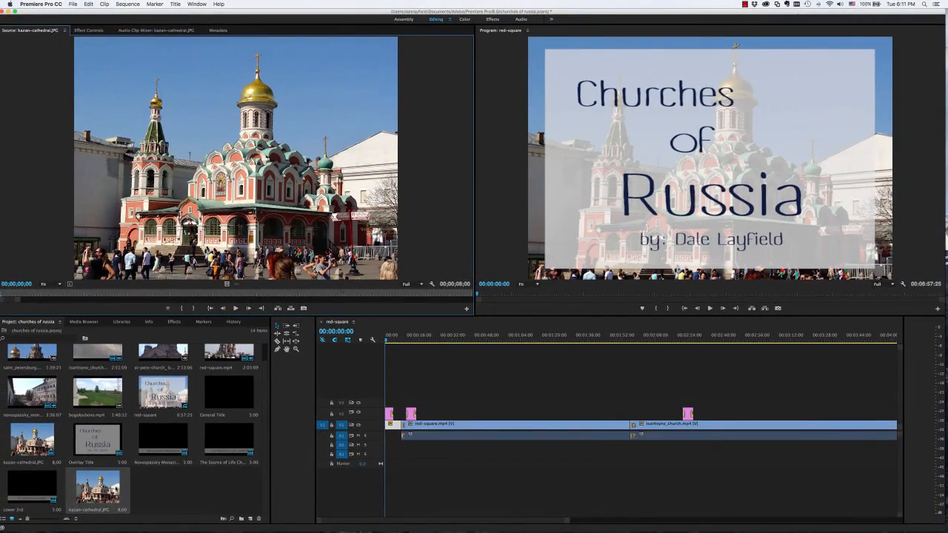
# Insert the newly imported kazan-cathedral.JPG at 00:00:00:00 in the red-square sequence
pyautogui.click(84, 505)
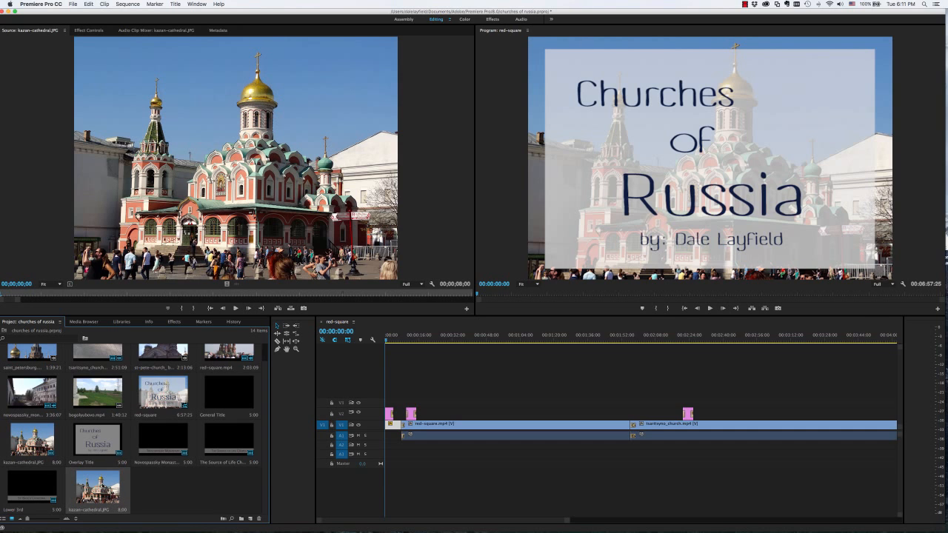
pyautogui.click(385, 340)
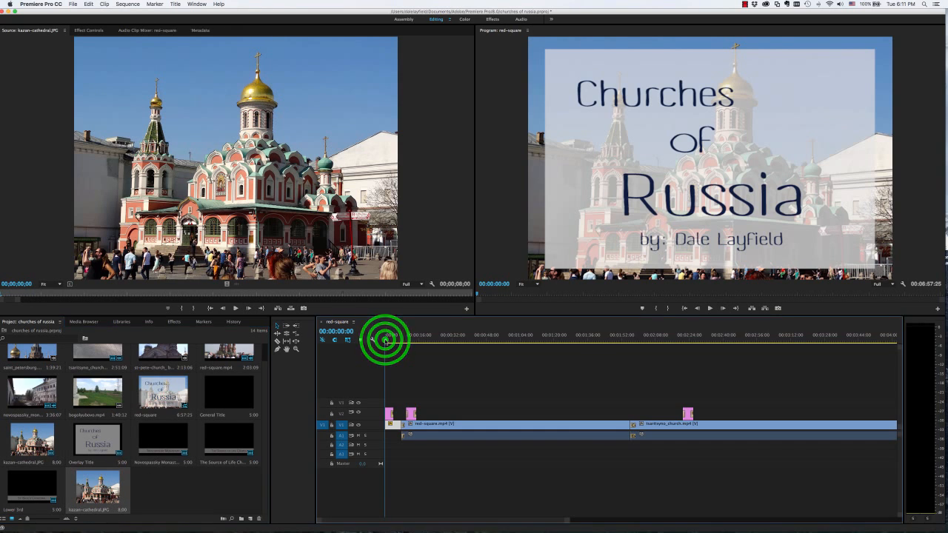
pyautogui.click(386, 341)
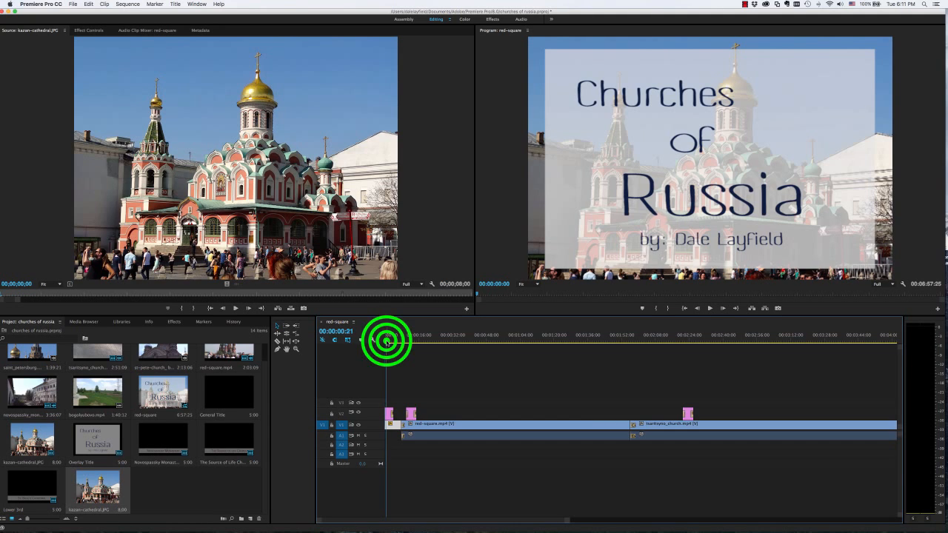
pyautogui.moveTo(386, 341); pyautogui.dragTo(385, 341)
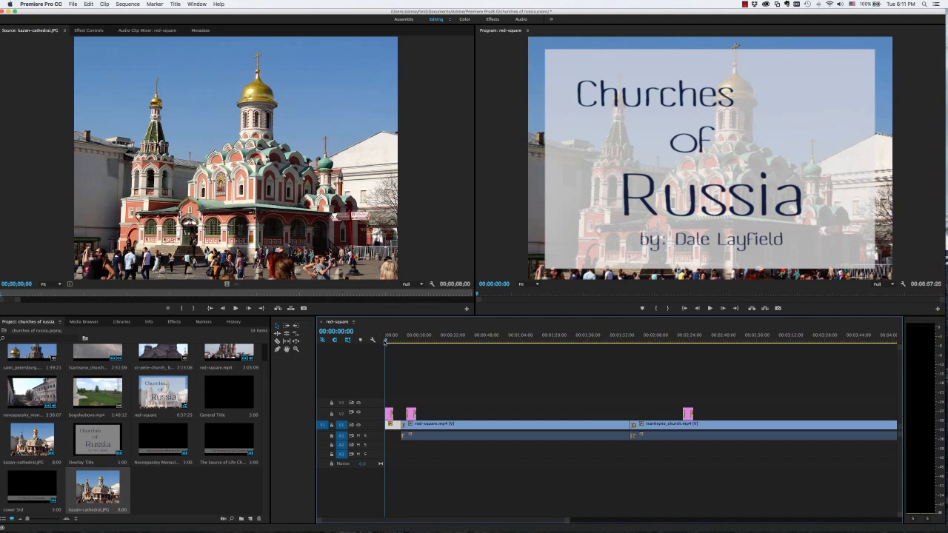
pyautogui.click(386, 341)
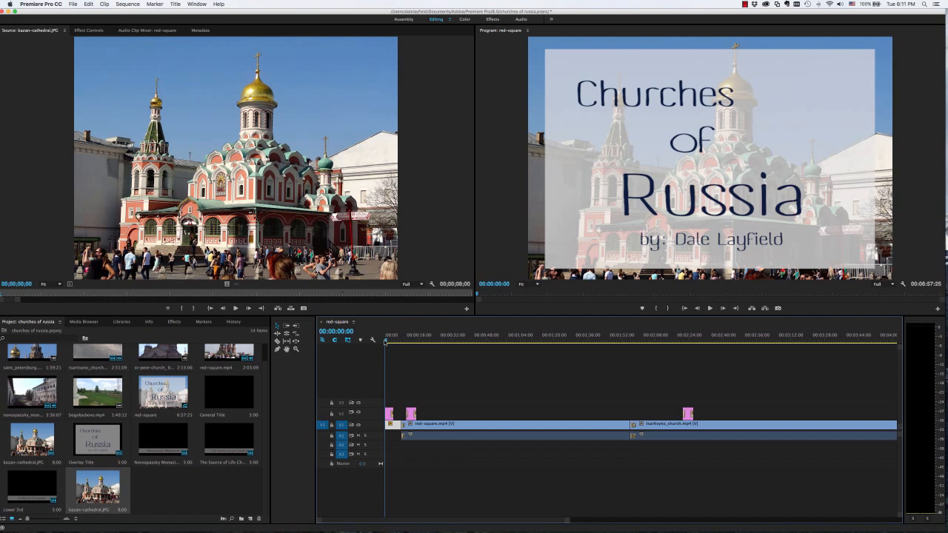
pyautogui.moveTo(385, 341)
pyautogui.mouseDown()
pyautogui.moveTo(414, 342)
pyautogui.moveTo(376, 340)
pyautogui.mouseUp()
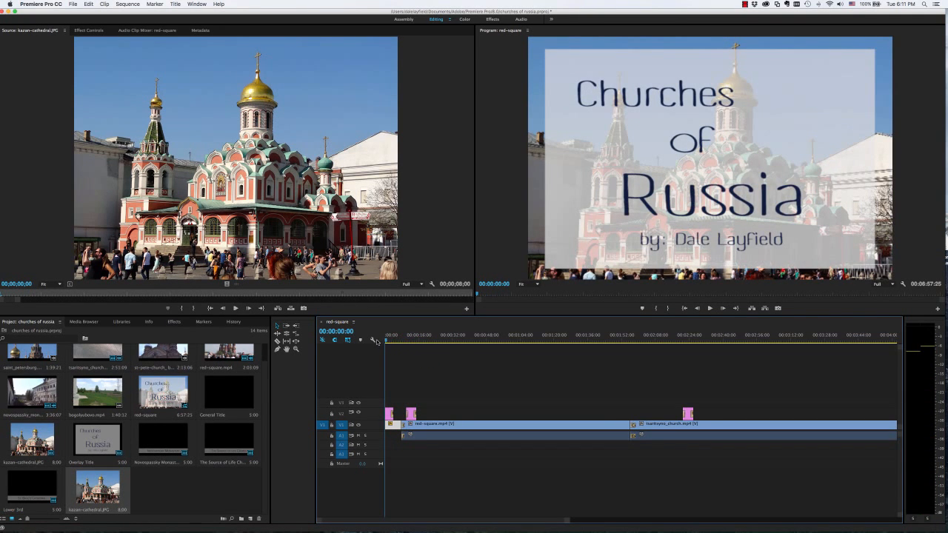
pyautogui.click(382, 340)
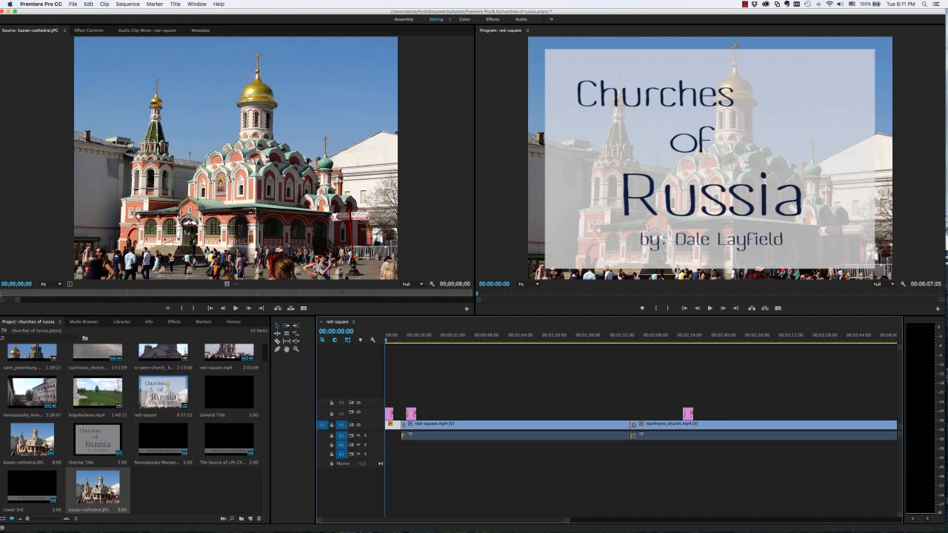
pyautogui.rightClick(97, 485)
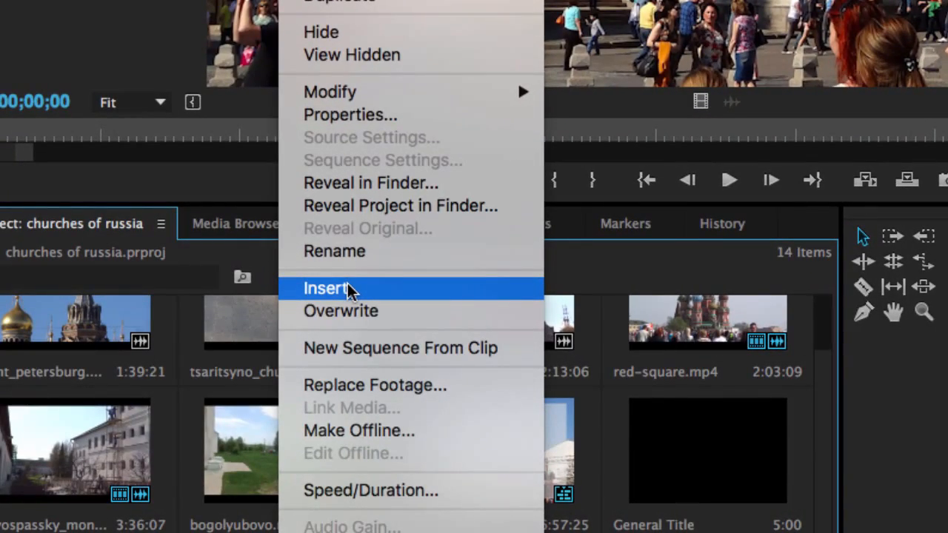
pyautogui.click(349, 289)
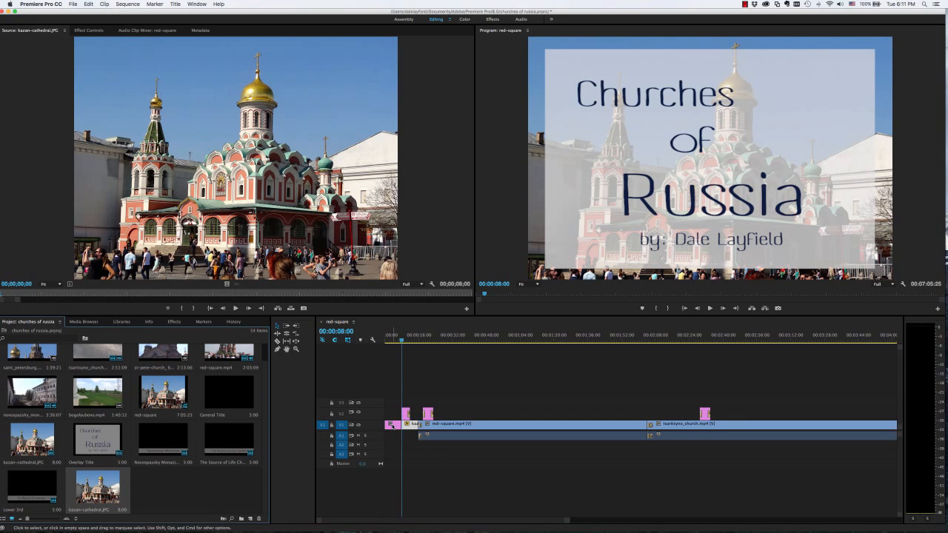
# Move the playhead back to the sequence start to view the inserted still image, and undo the insertion
pyautogui.moveTo(402, 338)
pyautogui.mouseDown()
pyautogui.moveTo(379, 341)
pyautogui.moveTo(417, 340)
pyautogui.moveTo(385, 340)
pyautogui.moveTo(403, 341)
pyautogui.moveTo(395, 340)
pyautogui.mouseUp()
pyautogui.moveTo(391, 339); pyautogui.dragTo(386, 340)
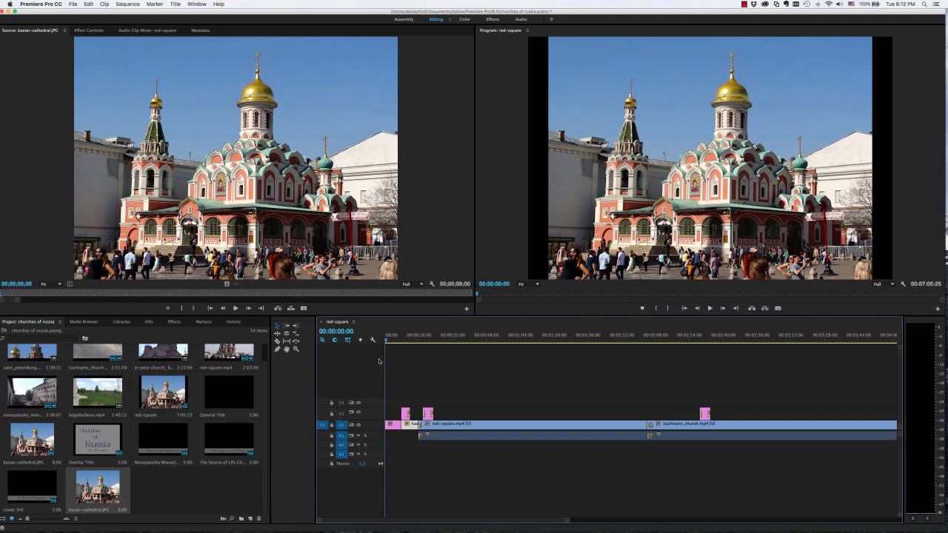
pyautogui.press('super+z')
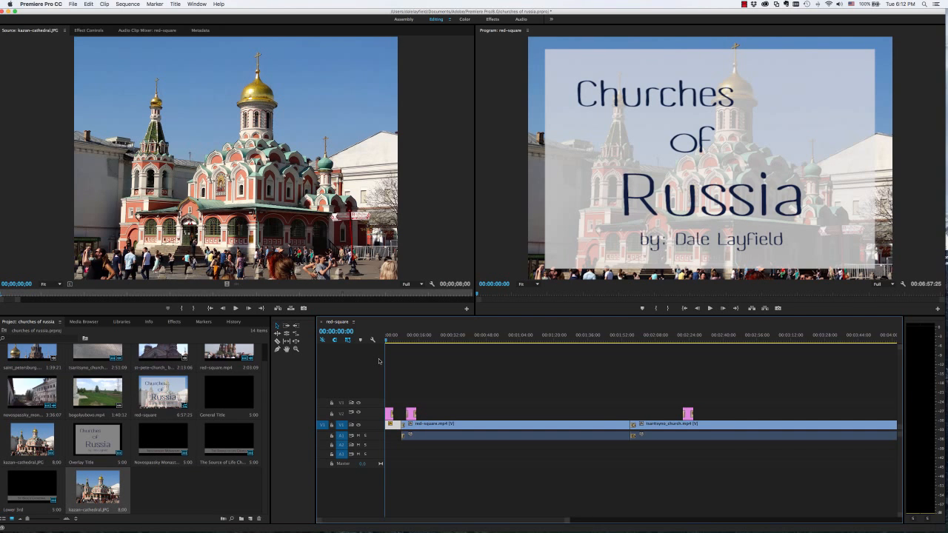
# Check how often the original kazan-cathedral.JPG project item is used, comparing it with the first clip on track V1
pyautogui.click(32, 438)
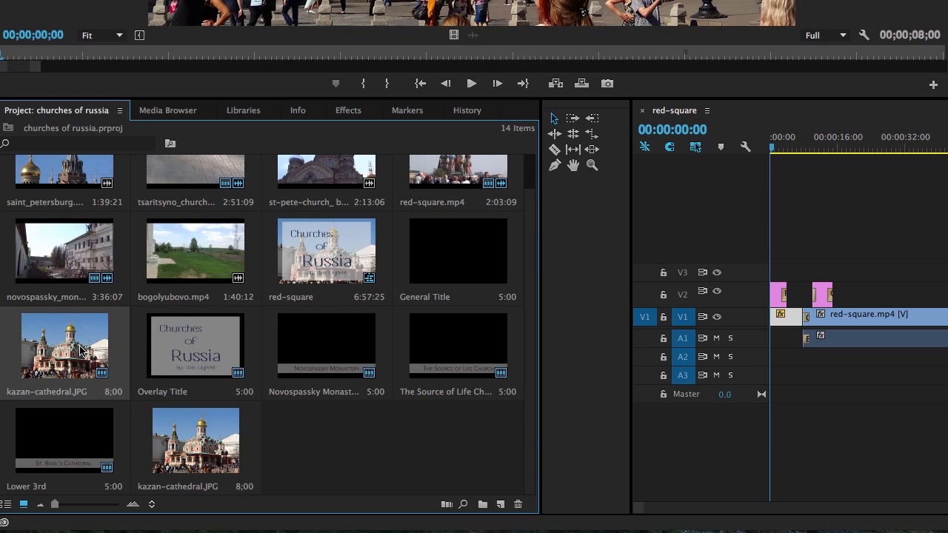
pyautogui.click(789, 324)
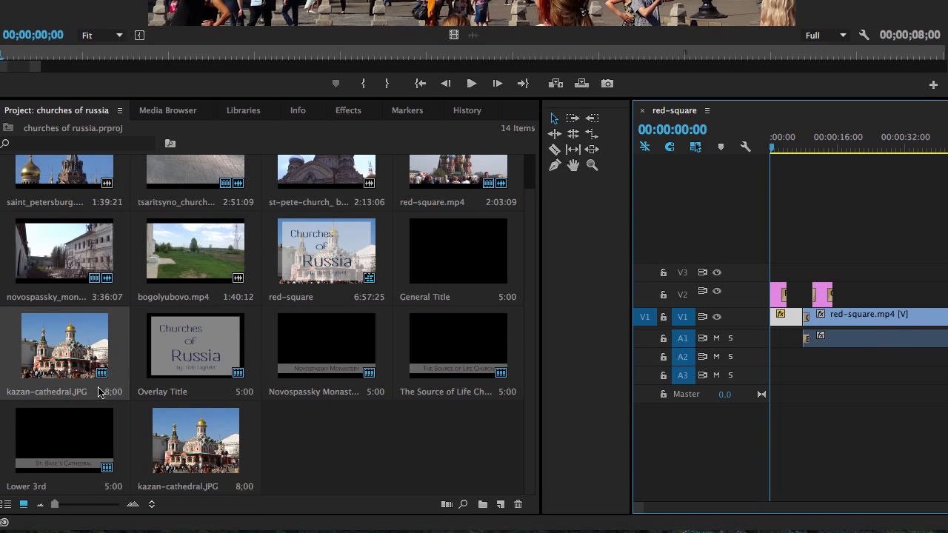
pyautogui.moveTo(106, 376)
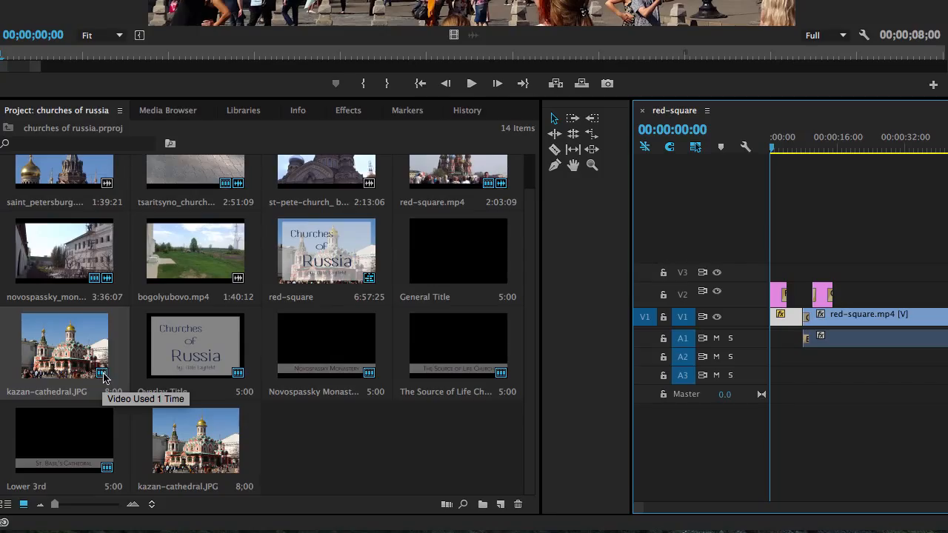